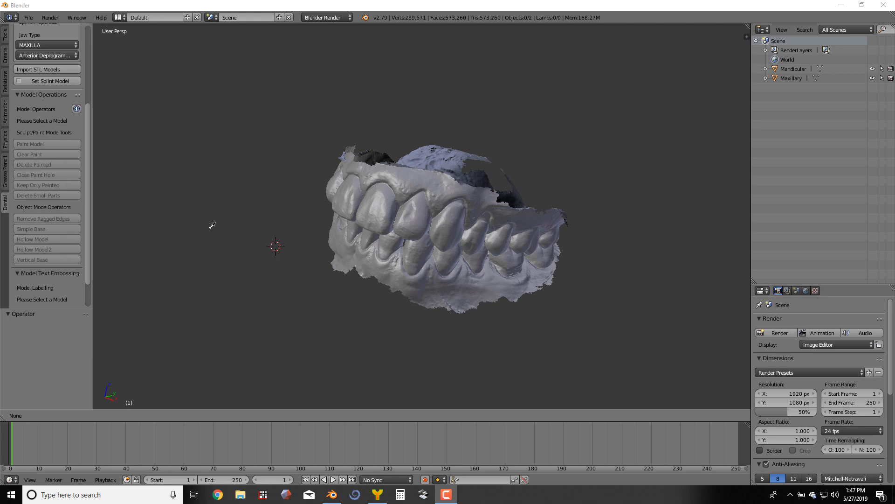
# - Set the upper jaw scan as the splint model and the lower jaw scan as the opposing model
pyautogui.scroll(-1, 214, 232)
pyautogui.scroll(1, 221, 226)
pyautogui.click(391, 169)
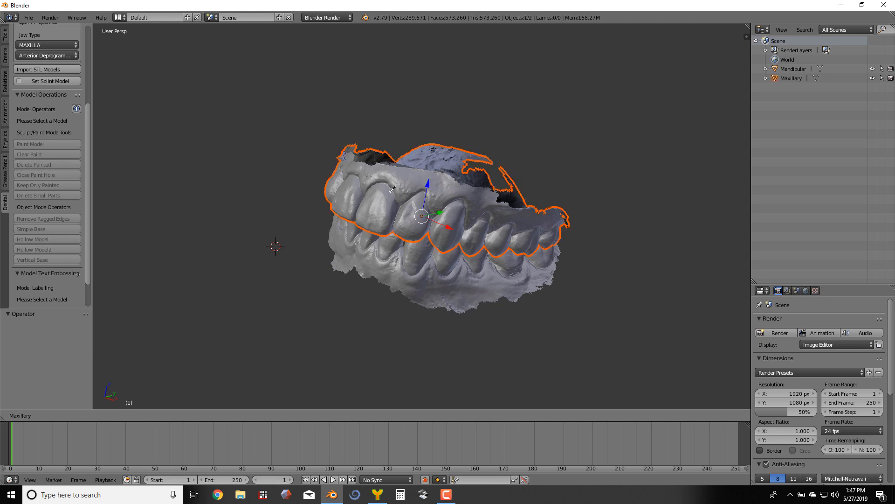
pyautogui.click(392, 188)
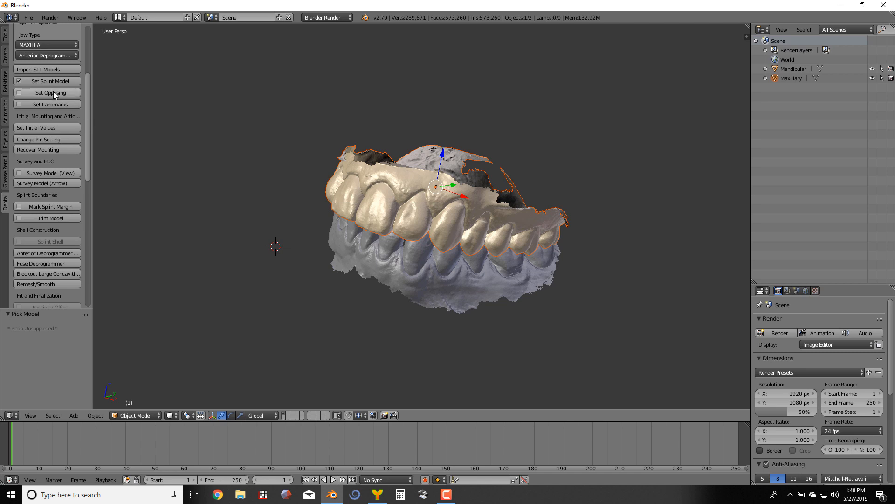
pyautogui.click(54, 91)
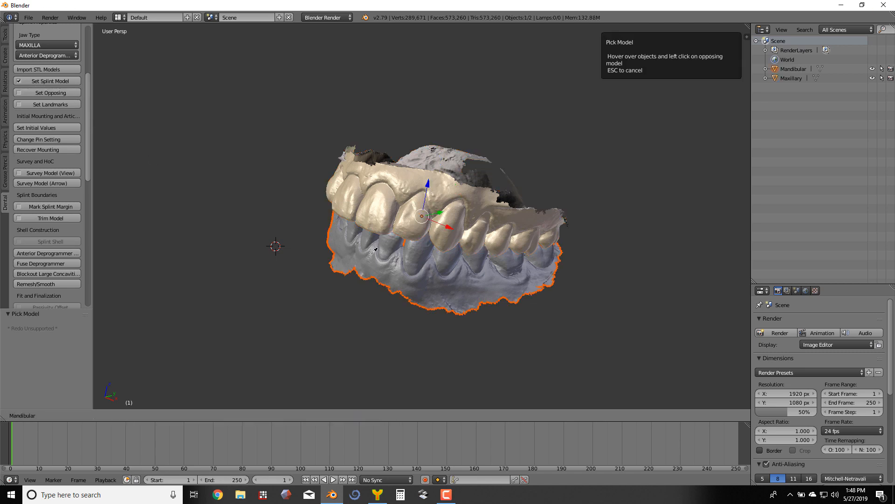
pyautogui.click(374, 250)
# - Set the landmarks on the maxillary model: right molar, symmetric left molar, anterior incisal edge and midline
pyautogui.click(60, 104)
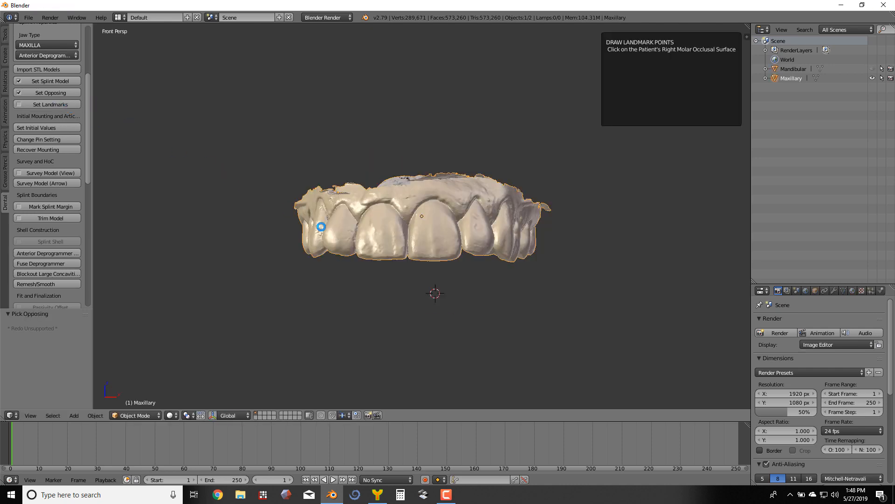
pyautogui.moveTo(409, 294); pyautogui.dragTo(426, 144, button='middle')
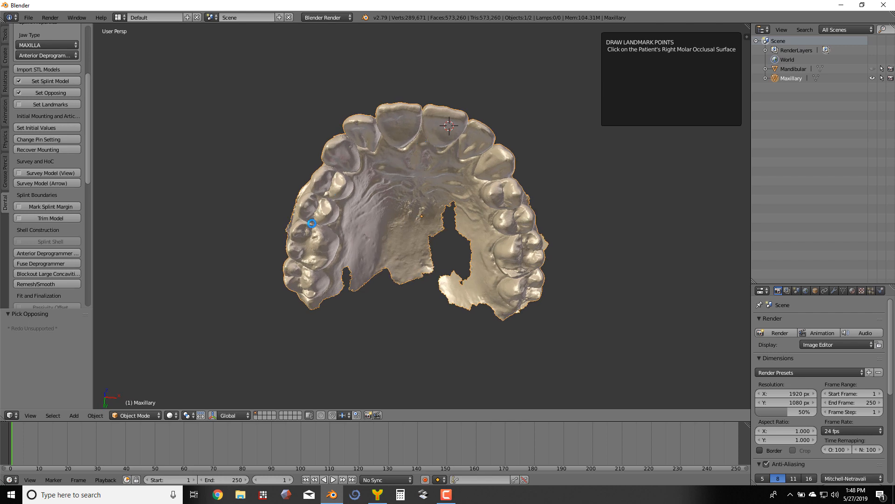
pyautogui.click(295, 230)
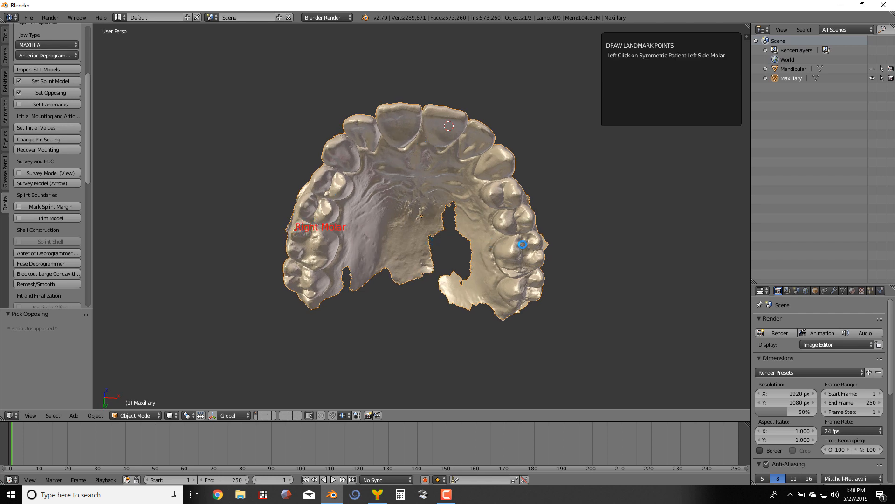
pyautogui.click(536, 241)
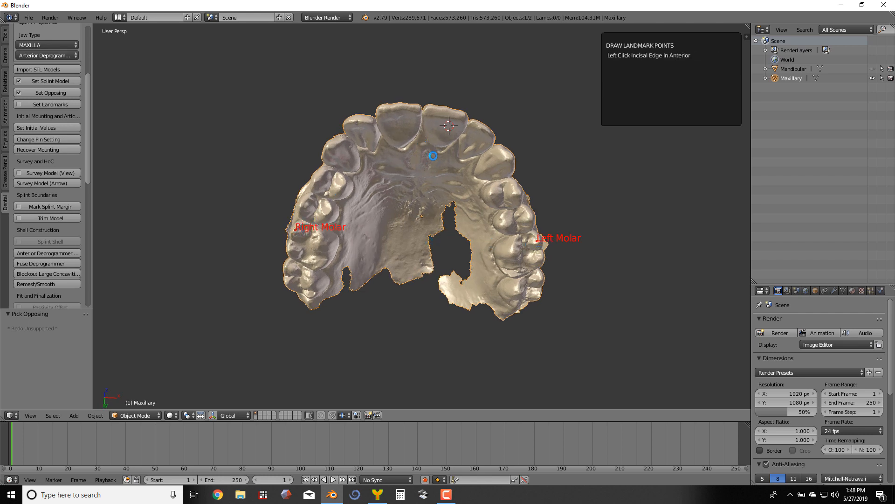
pyautogui.click(402, 106)
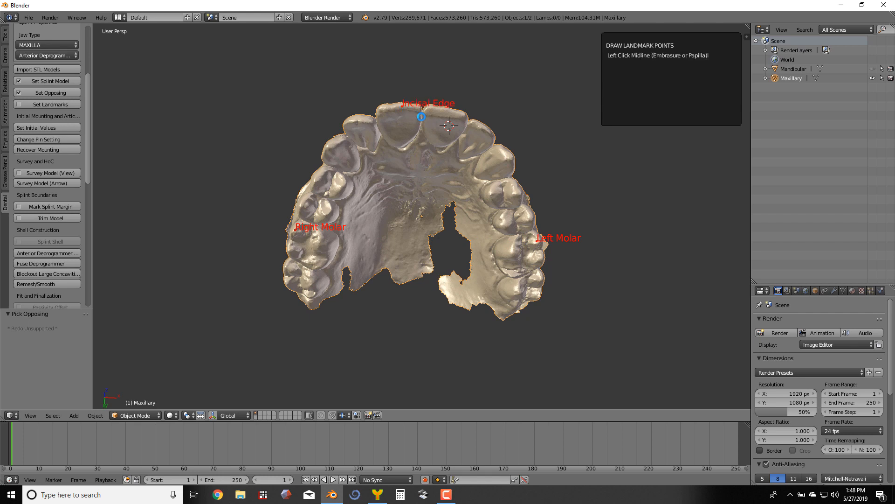
pyautogui.click(421, 116)
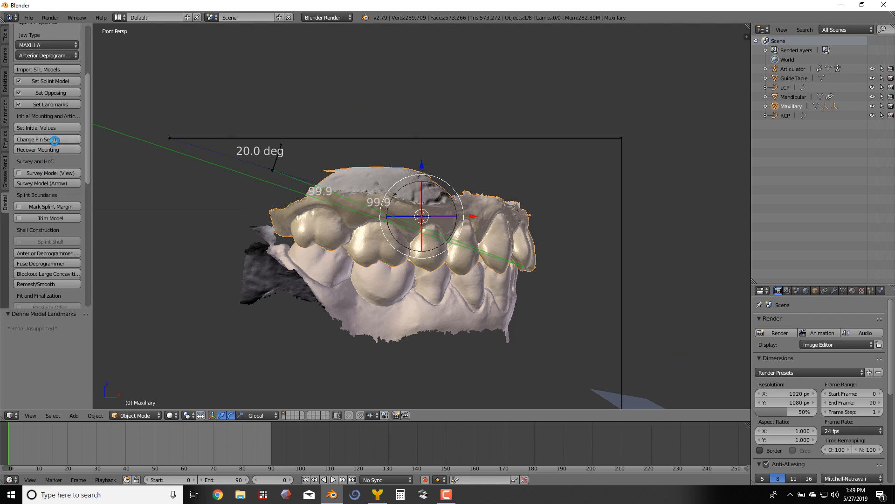
# - Apply an articulator pin setting of 0.50 and survey the maxillary model from the occlusal view
pyautogui.click(55, 139)
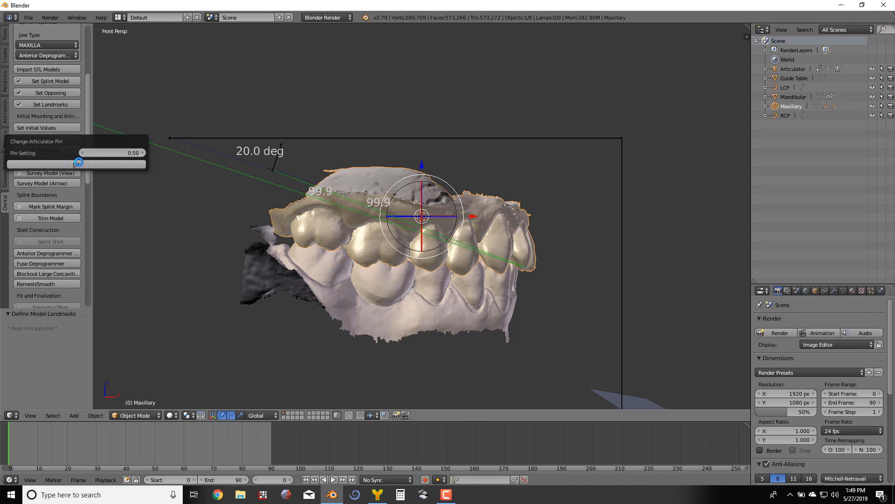
pyautogui.click(75, 165)
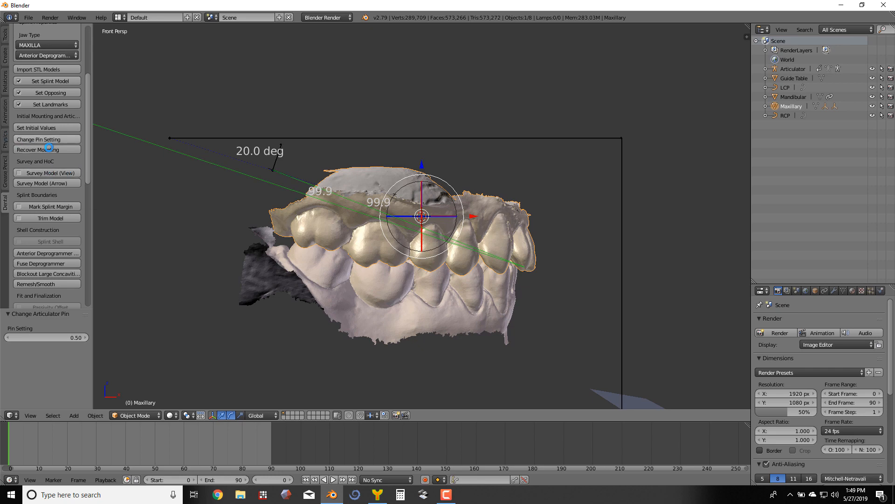
pyautogui.click(51, 173)
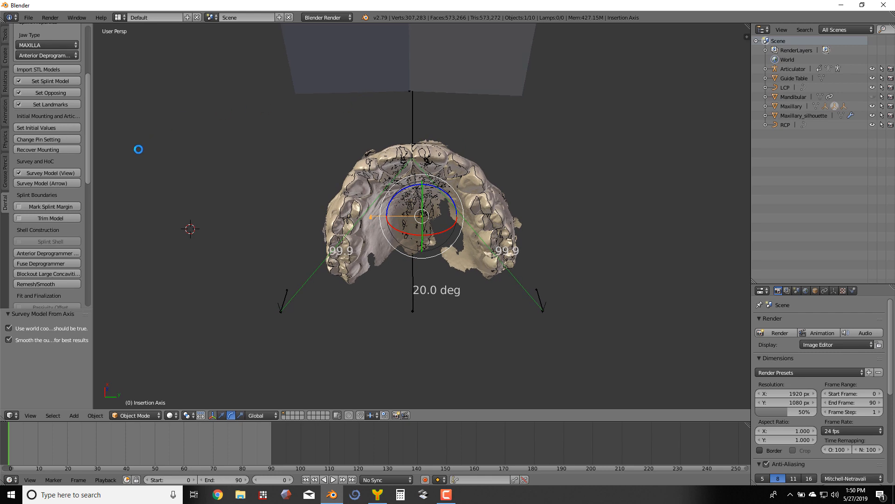
pyautogui.click(58, 171)
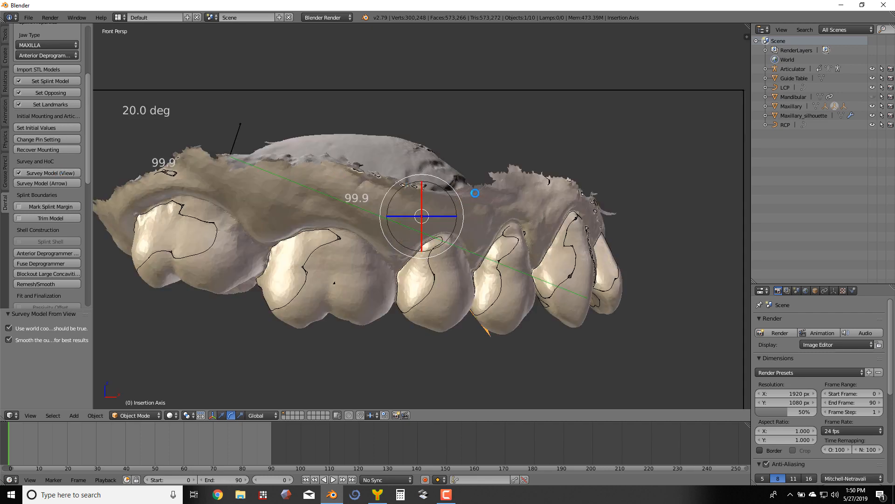
pyautogui.moveTo(660, 186); pyautogui.dragTo(573, 119, button='middle')
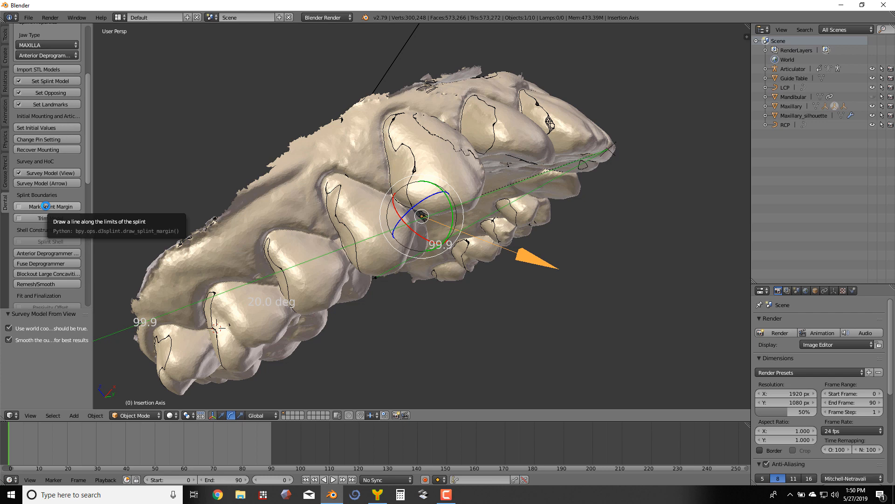
# - Begin marking the splint margin with points along the facial surfaces of the maxillary teeth, from the right first premolar to the left first premolar
pyautogui.click(45, 206)
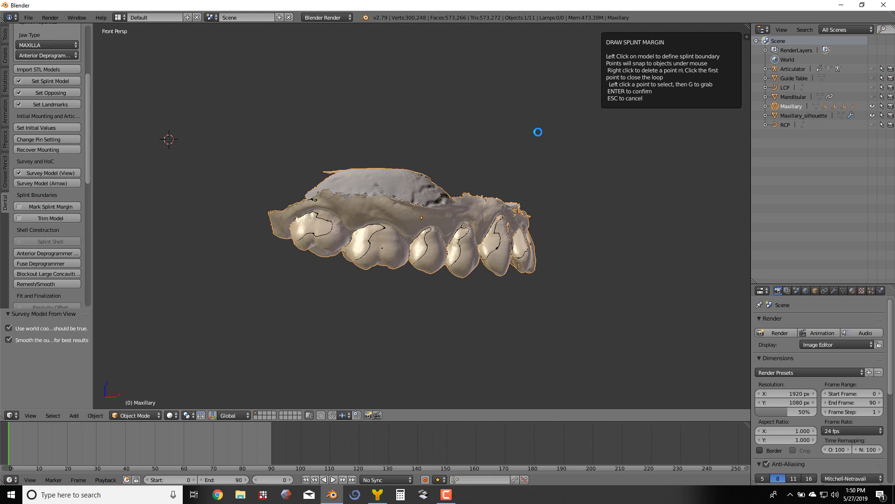
pyautogui.moveTo(530, 142); pyautogui.dragTo(460, 136, button='middle')
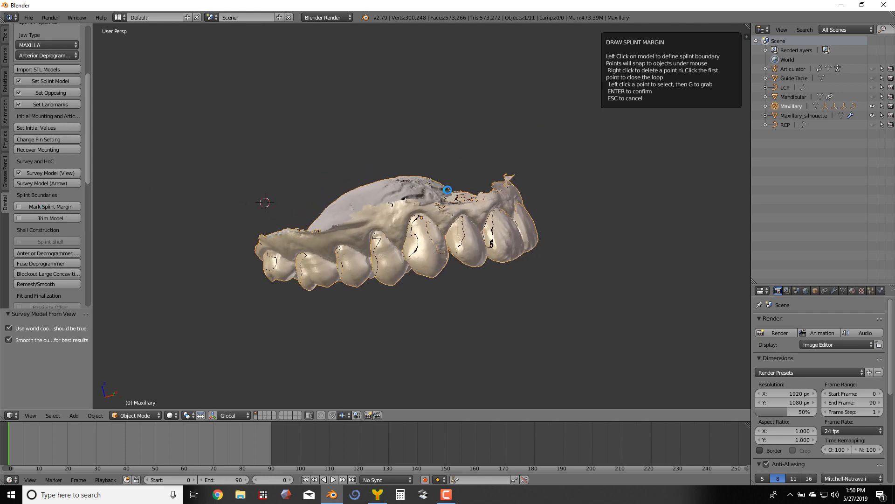
pyautogui.moveTo(448, 176); pyautogui.dragTo(420, 118, button='middle')
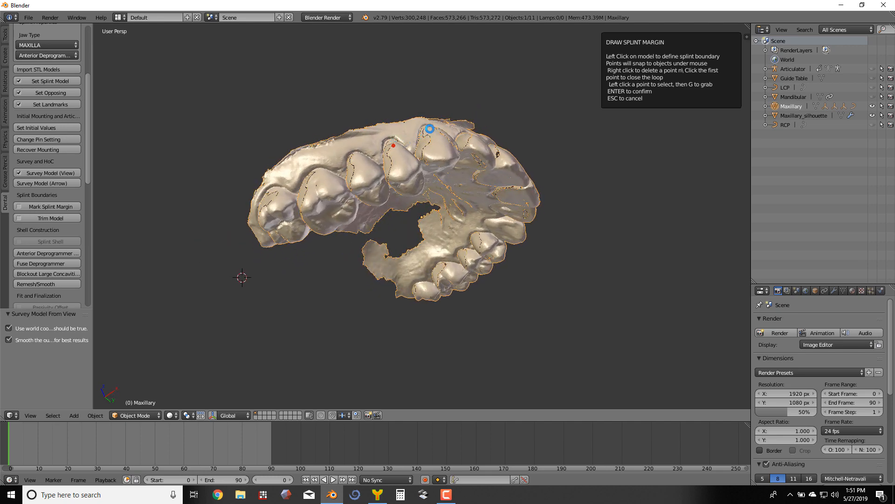
pyautogui.moveTo(426, 128); pyautogui.dragTo(410, 230, button='middle')
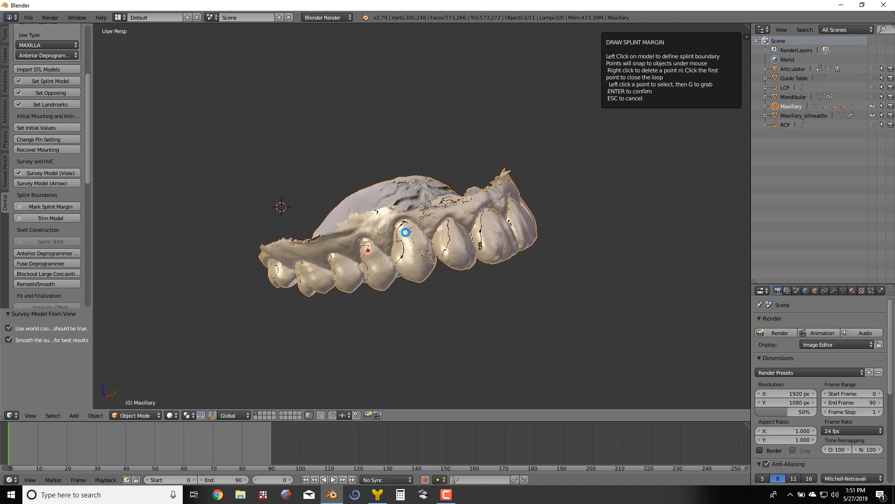
pyautogui.click(452, 224)
pyautogui.click(481, 218)
pyautogui.moveTo(544, 212); pyautogui.dragTo(436, 224, button='middle')
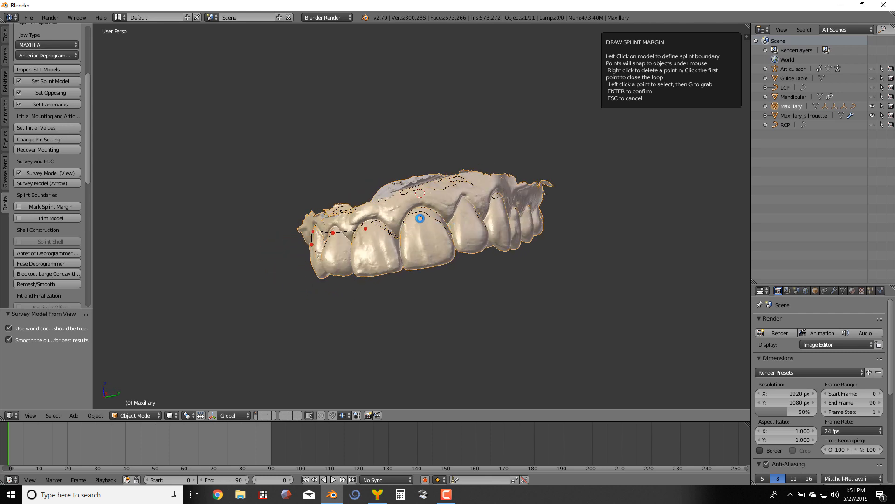
pyautogui.click(465, 206)
pyautogui.moveTo(544, 210); pyautogui.dragTo(419, 202, button='middle')
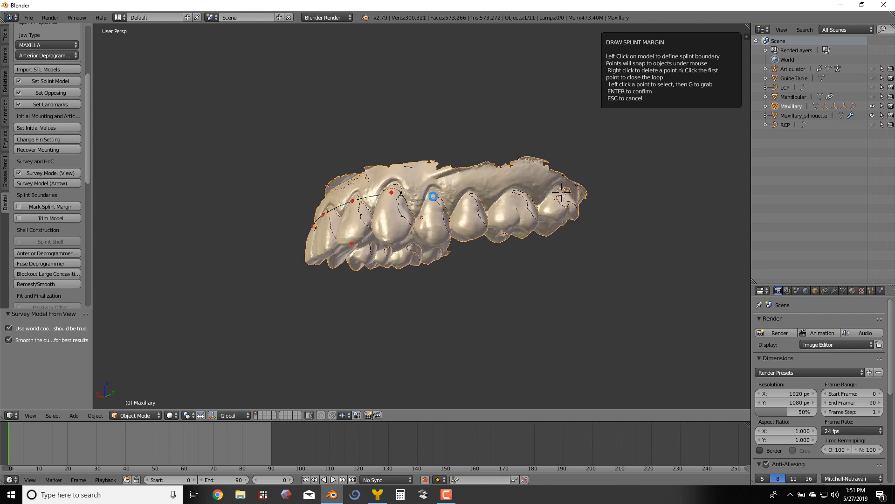
pyautogui.click(427, 202)
# - Continue the splint margin across the left premolar contact and along the palatal side of the anterior teeth
pyautogui.moveTo(434, 214); pyautogui.dragTo(403, 94, button='middle')
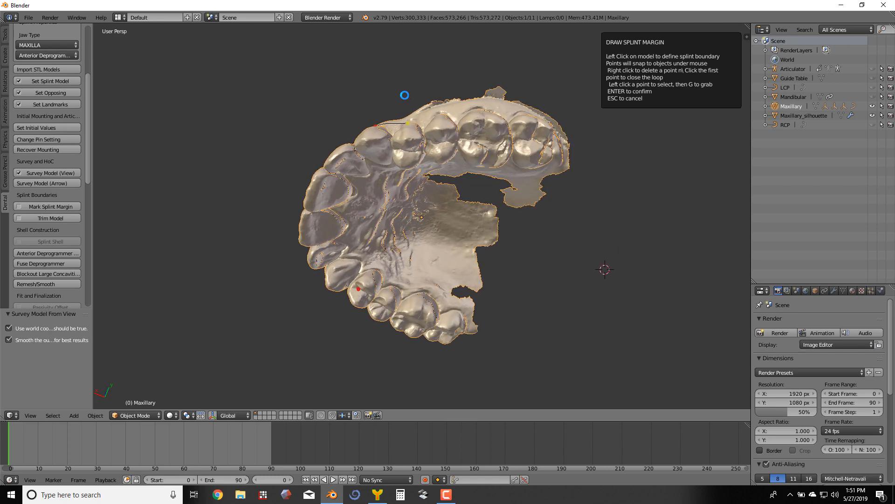
pyautogui.click(419, 137)
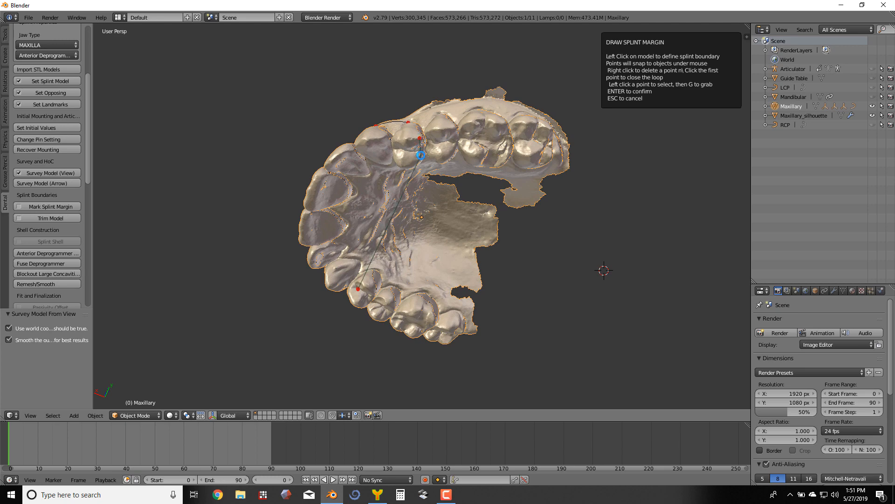
pyautogui.moveTo(419, 167); pyautogui.dragTo(414, 86, button='middle')
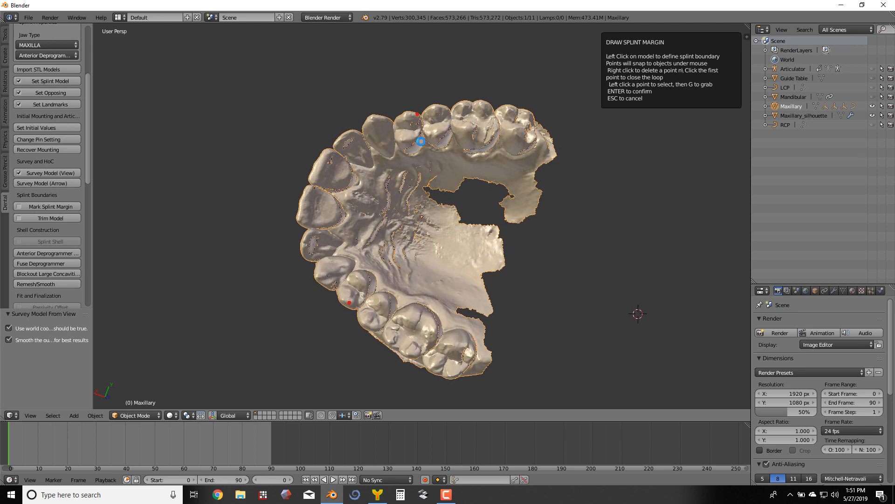
pyautogui.click(413, 156)
pyautogui.click(390, 156)
pyautogui.click(371, 165)
pyautogui.click(347, 181)
pyautogui.click(338, 211)
pyautogui.click(335, 241)
# - Carry the splint margin around the right premolar, close the loop at its first point and confirm it
pyautogui.moveTo(356, 259); pyautogui.dragTo(419, 249, button='middle')
pyautogui.click(355, 268)
pyautogui.click(369, 275)
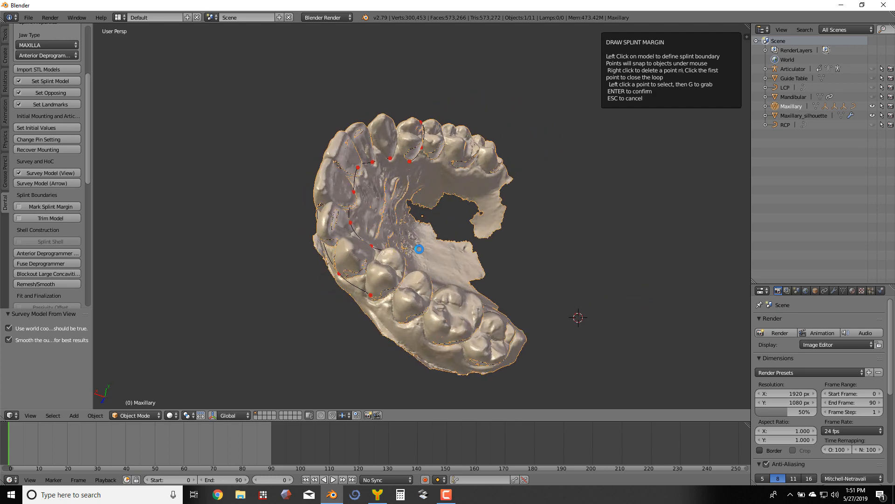
pyautogui.click(400, 276)
pyautogui.click(370, 295)
pyautogui.press('Return')
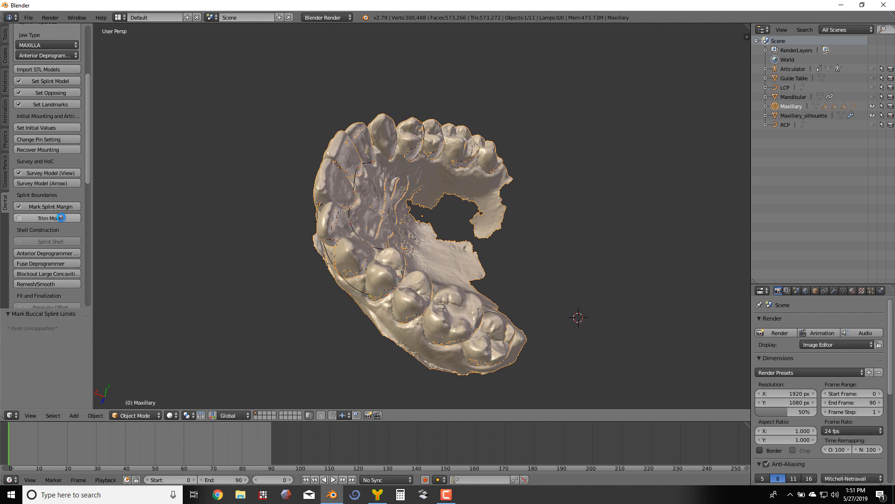
# - Trim the maxillary model along the marked splint margin
pyautogui.click(60, 218)
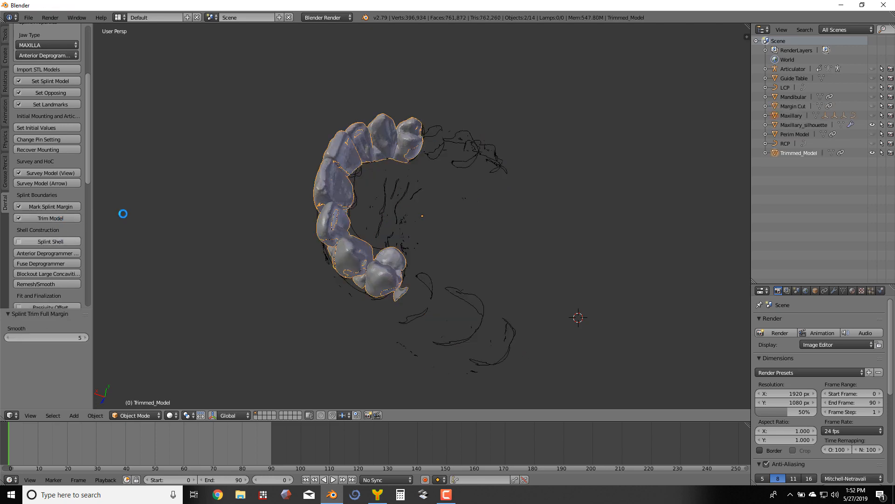
pyautogui.moveTo(299, 190)
pyautogui.mouseDown(button='middle')
pyautogui.moveTo(321, 196)
pyautogui.moveTo(312, 191)
pyautogui.mouseUp(button='middle')
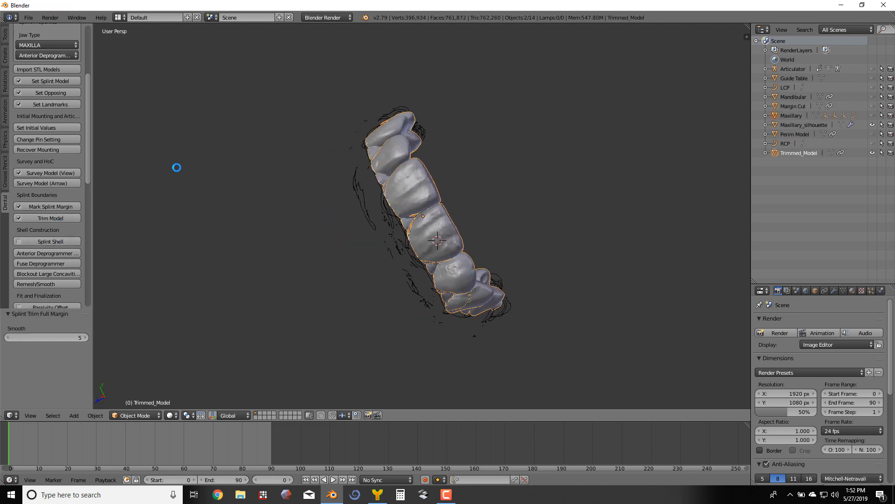
# - Create the splint shell over the trimmed model with a thickness of 2.04
pyautogui.scroll(-5, 88, 127)
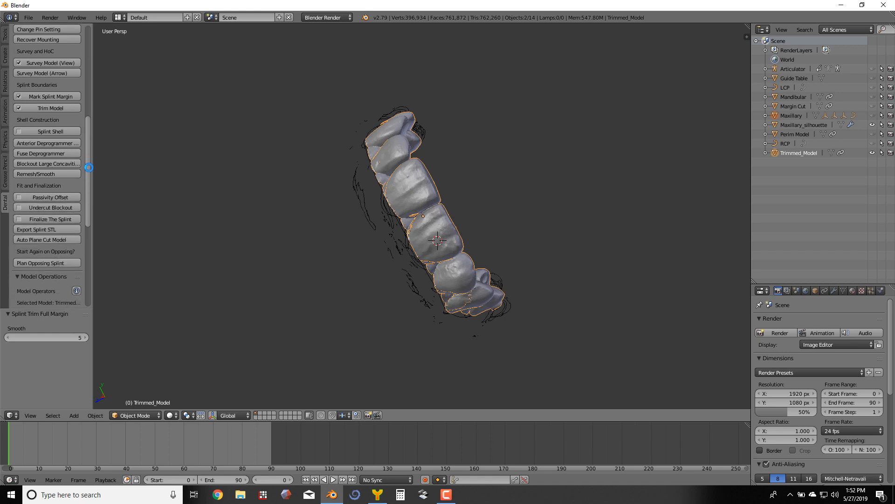
pyautogui.click(57, 130)
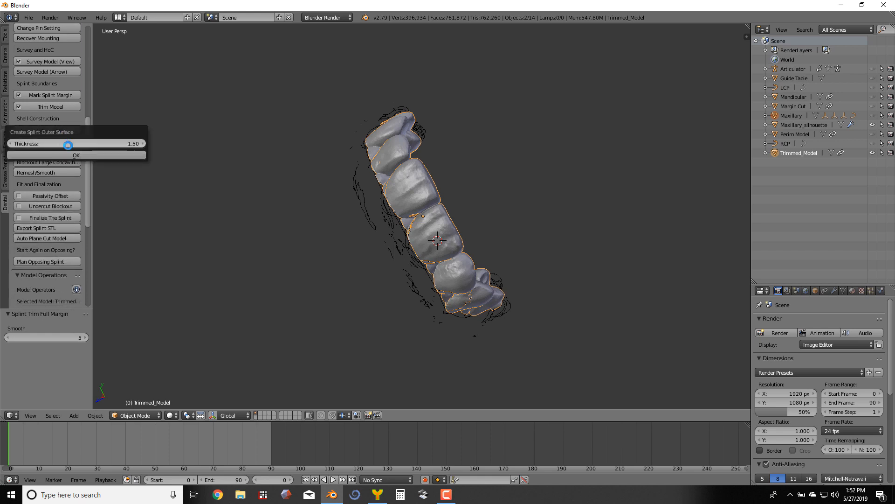
pyautogui.click(143, 141)
pyautogui.click(142, 141)
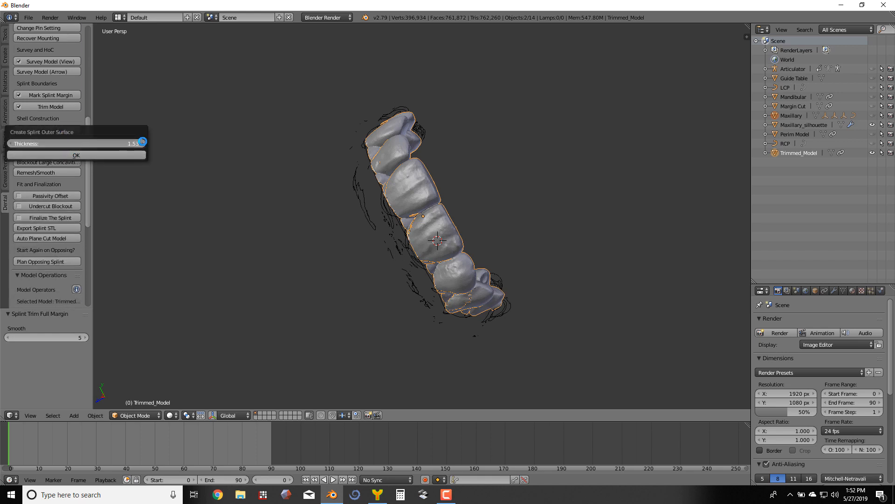
pyautogui.click(143, 141)
pyautogui.click(143, 141)
pyautogui.click(142, 141)
pyautogui.click(143, 142)
pyautogui.click(143, 141)
pyautogui.click(143, 141)
pyautogui.click(142, 142)
pyautogui.click(143, 142)
pyautogui.click(143, 141)
pyautogui.click(143, 142)
pyautogui.click(142, 141)
pyautogui.click(143, 141)
pyautogui.click(143, 142)
pyautogui.click(143, 142)
pyautogui.click(143, 141)
pyautogui.click(143, 142)
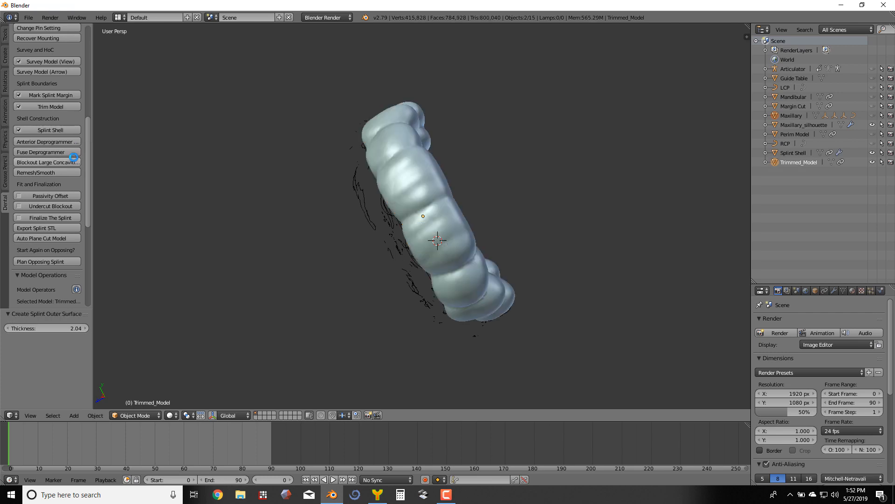
# - Add an anterior deprogrammer element with a 15 guidance angle, 5.00 anterior length, 10.00 posterior length and width, 8.00 anterior width and 2.75 thickness
pyautogui.click(68, 142)
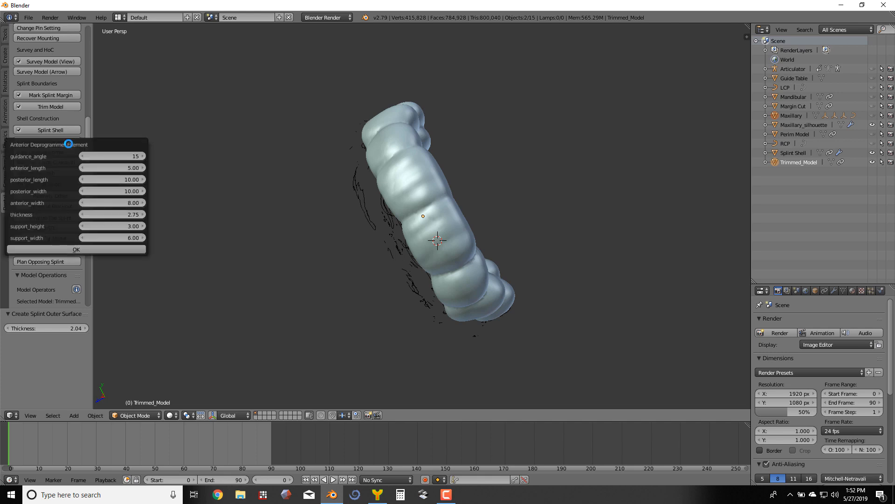
pyautogui.click(76, 249)
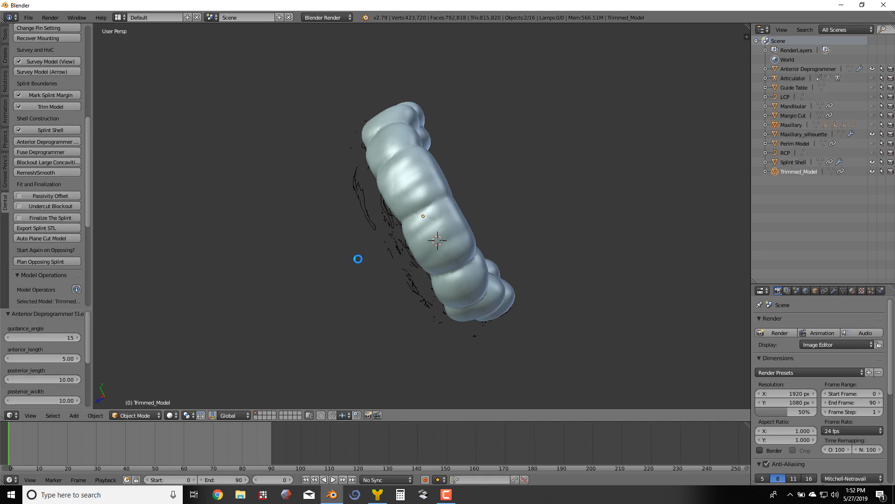
pyautogui.scroll(-4, 545, 223)
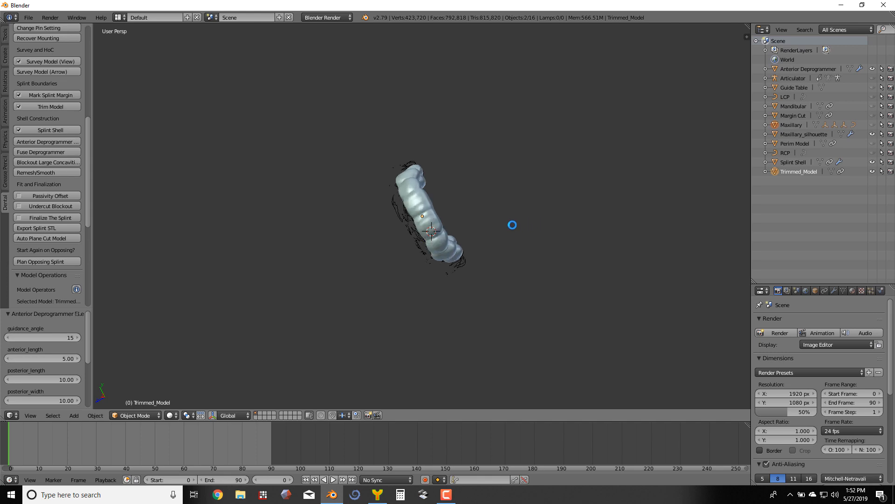
pyautogui.moveTo(510, 226)
pyautogui.mouseDown(button='middle')
pyautogui.moveTo(420, 200)
pyautogui.moveTo(511, 231)
pyautogui.mouseUp(button='middle')
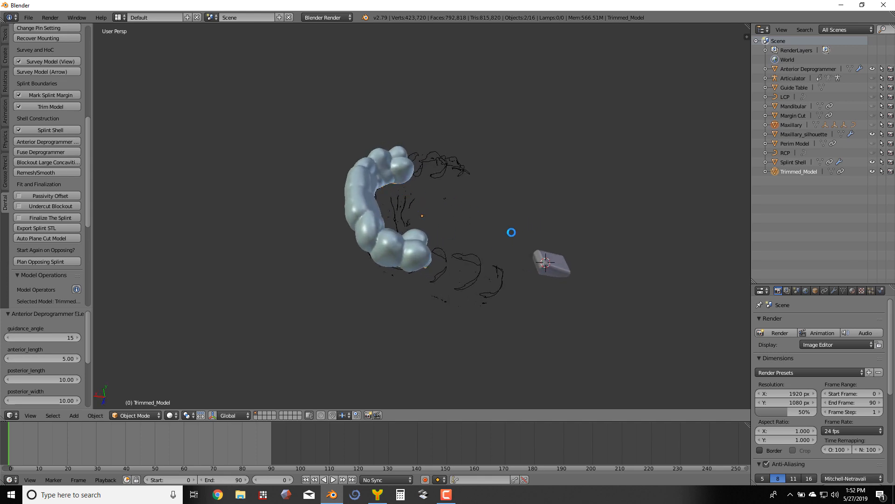
# - Move the anterior deprogrammer element from beside the arch onto the incisal side of the splint shell
pyautogui.rightClick(562, 264)
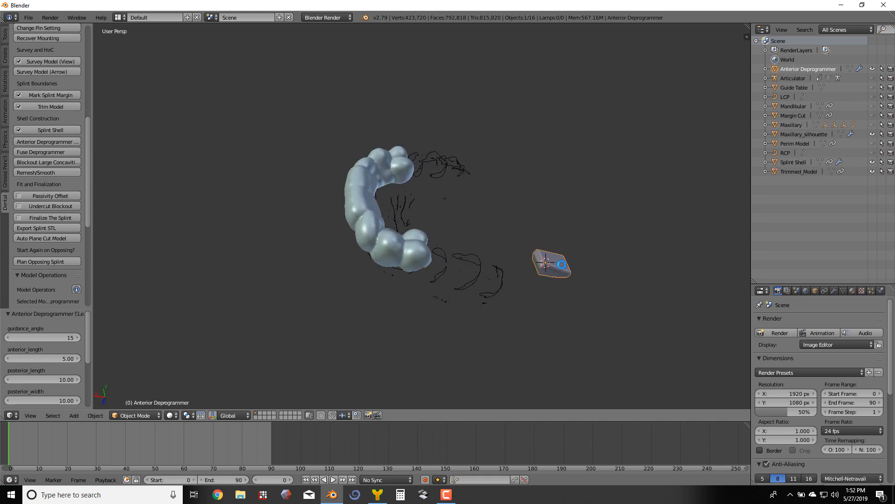
pyautogui.press('g')
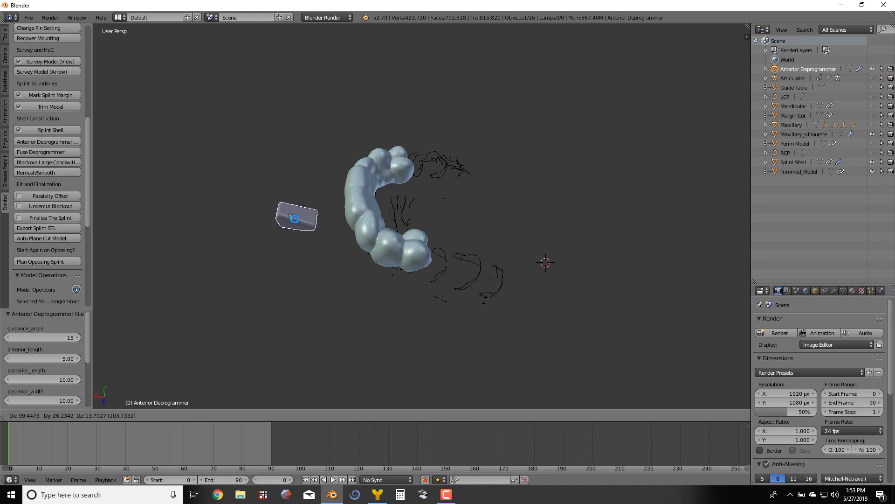
pyautogui.click(295, 219)
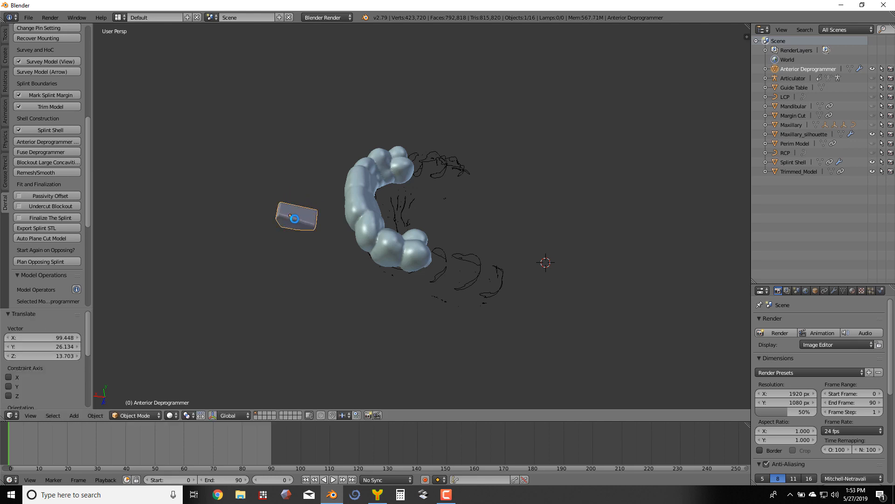
pyautogui.moveTo(310, 224); pyautogui.dragTo(355, 243, button='middle')
pyautogui.press('g')
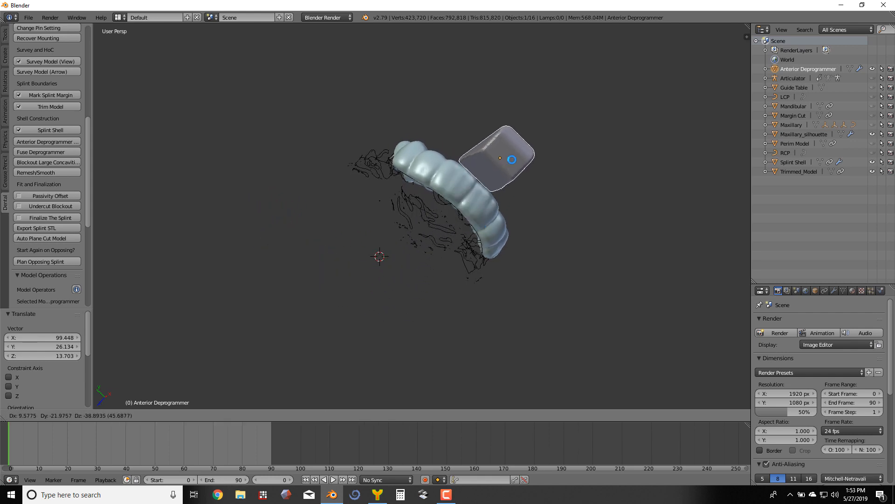
pyautogui.click(516, 162)
pyautogui.moveTo(516, 162); pyautogui.dragTo(335, 135, button='middle')
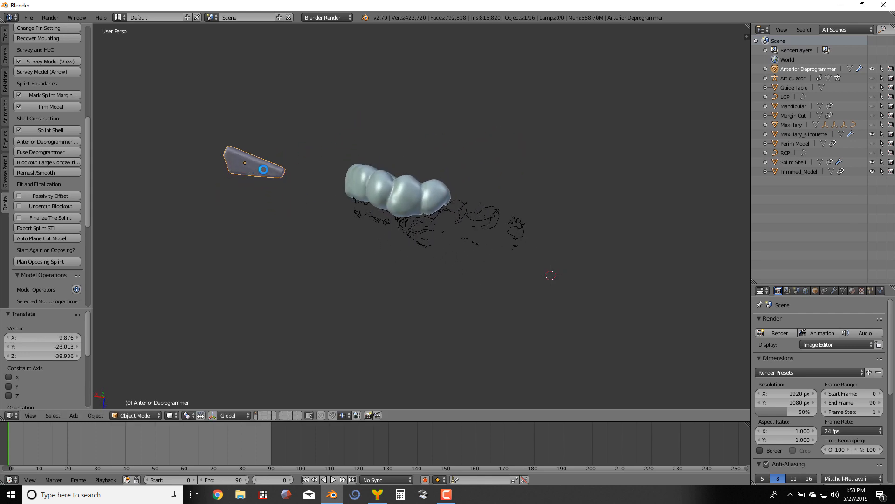
pyautogui.press('g')
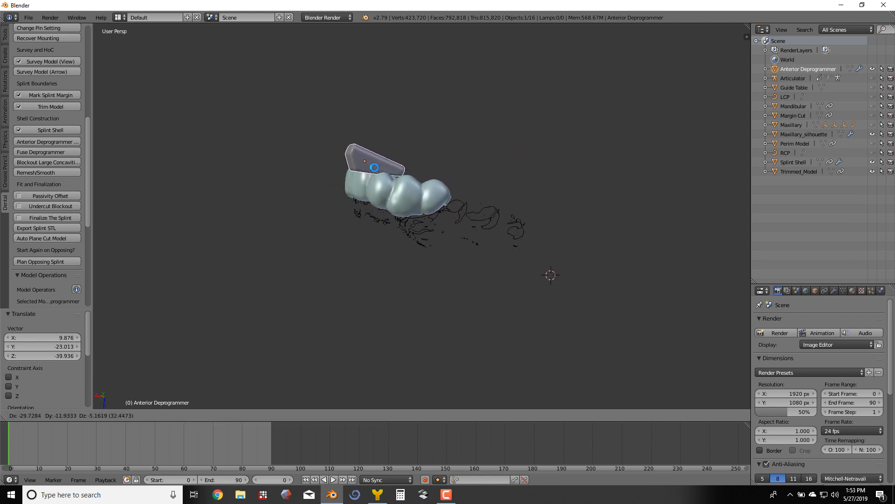
pyautogui.click(373, 168)
# - Shift the deprogrammer element sideways to centre it over the front incisors of the splint shell
pyautogui.moveTo(464, 134); pyautogui.dragTo(367, 273, button='middle')
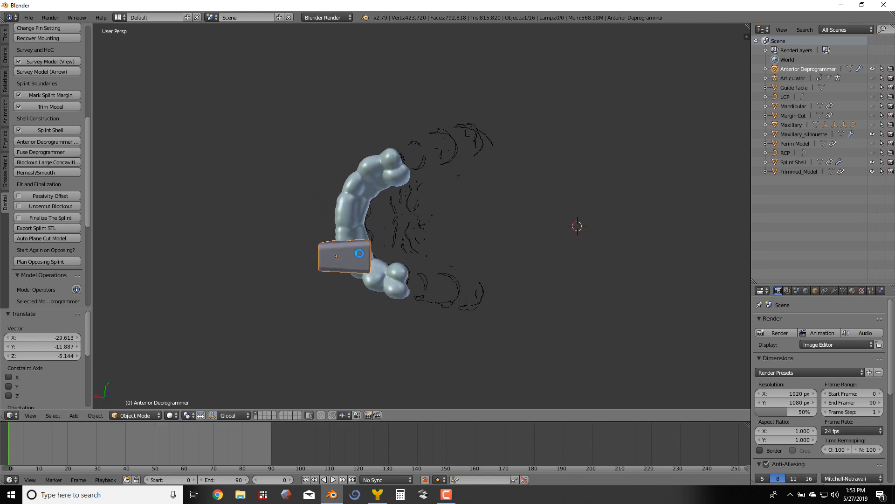
pyautogui.rightClick(362, 240)
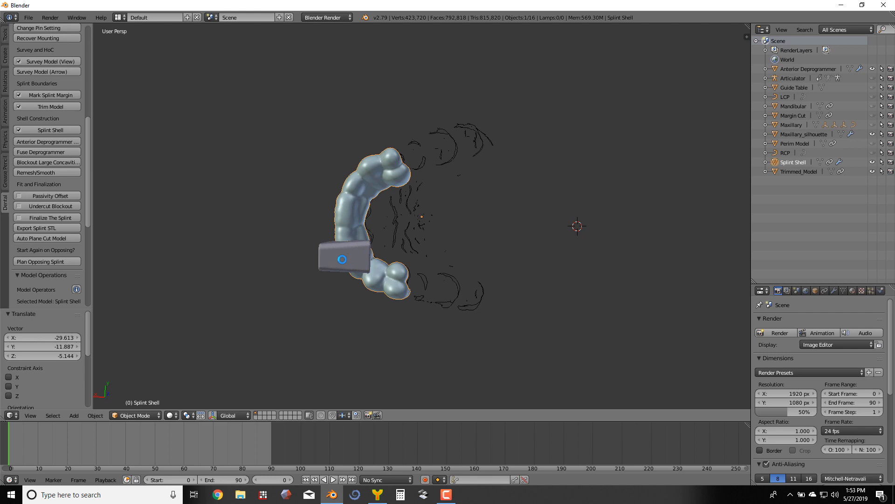
pyautogui.rightClick(326, 260)
pyautogui.moveTo(325, 260); pyautogui.dragTo(328, 230, button='right')
pyautogui.moveTo(236, 198); pyautogui.dragTo(290, 190, button='middle')
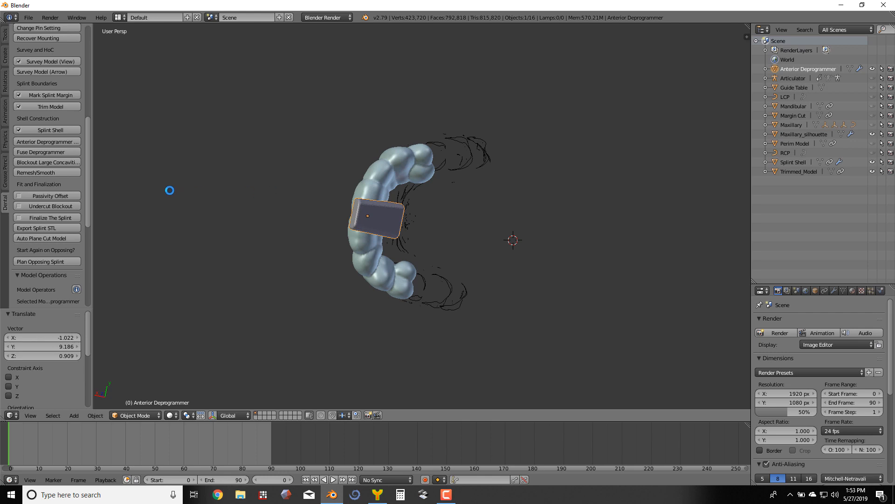
# - Fuse the deprogrammer to the splint shell and block out large concavities with resolution 1.50 and threshold 0.09
pyautogui.click(54, 152)
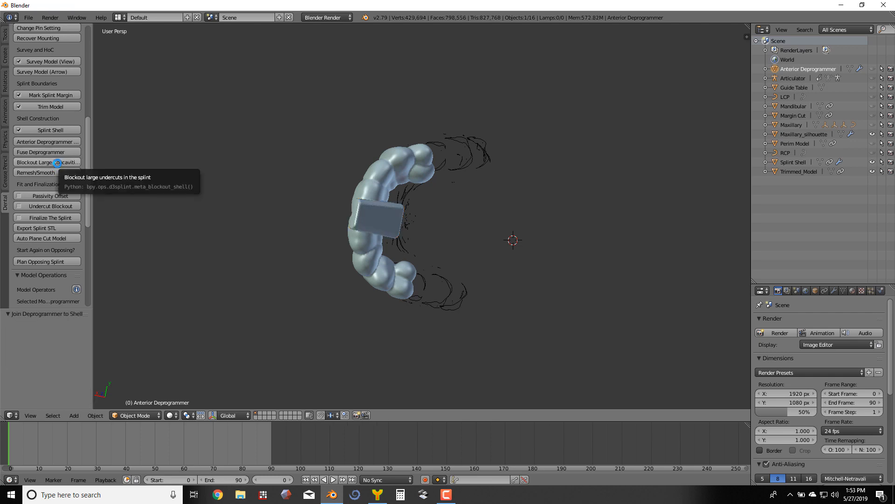
pyautogui.click(57, 163)
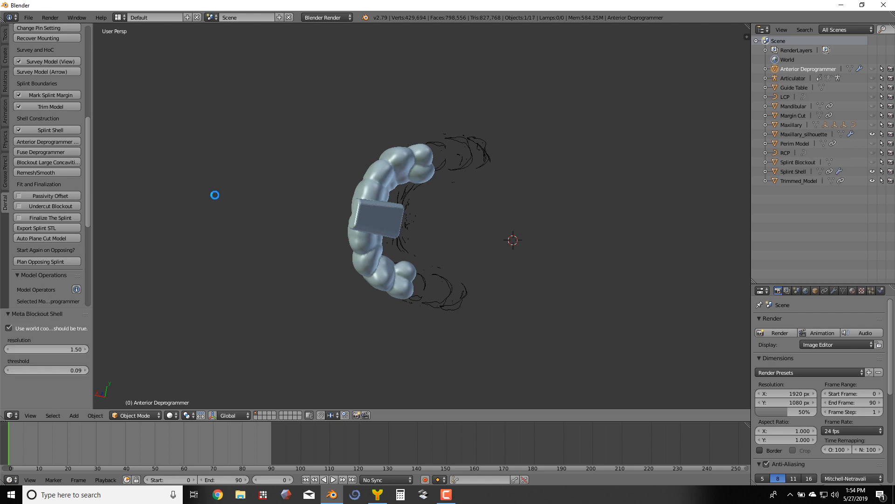
pyautogui.moveTo(214, 194); pyautogui.dragTo(313, 194, button='middle')
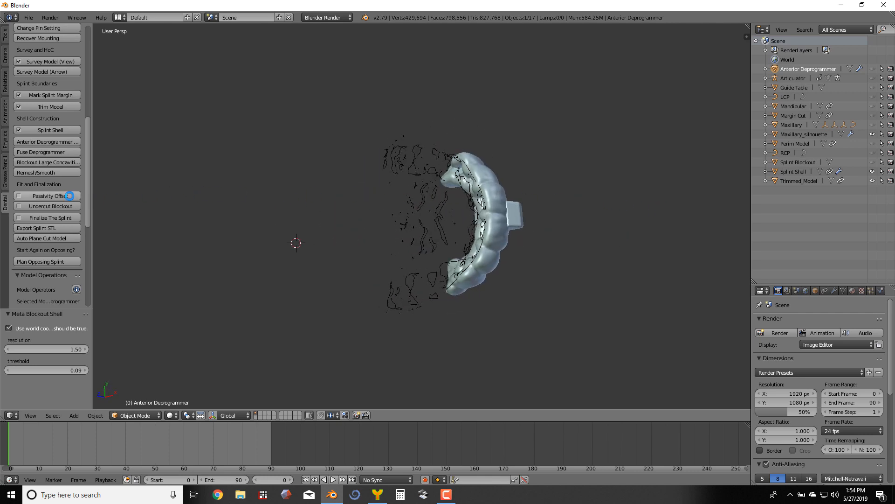
# - Create the passivity offset spacer over the teeth with a thickness of 0.10
pyautogui.click(52, 196)
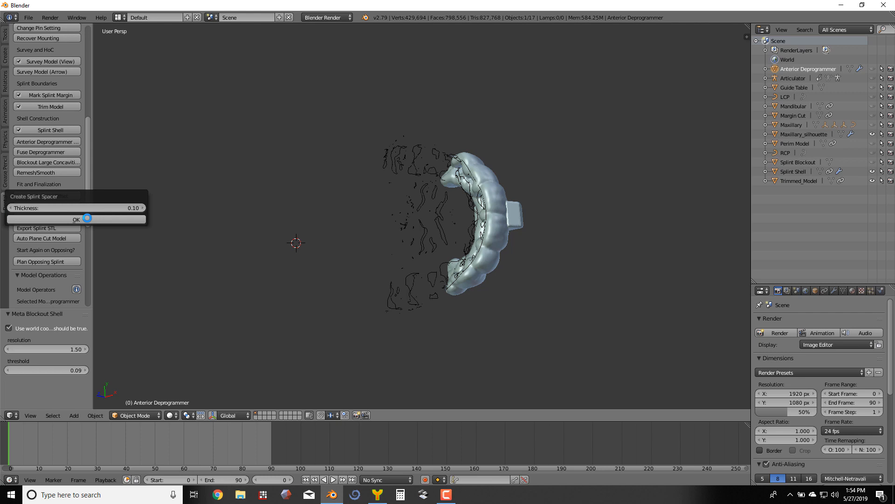
pyautogui.click(87, 218)
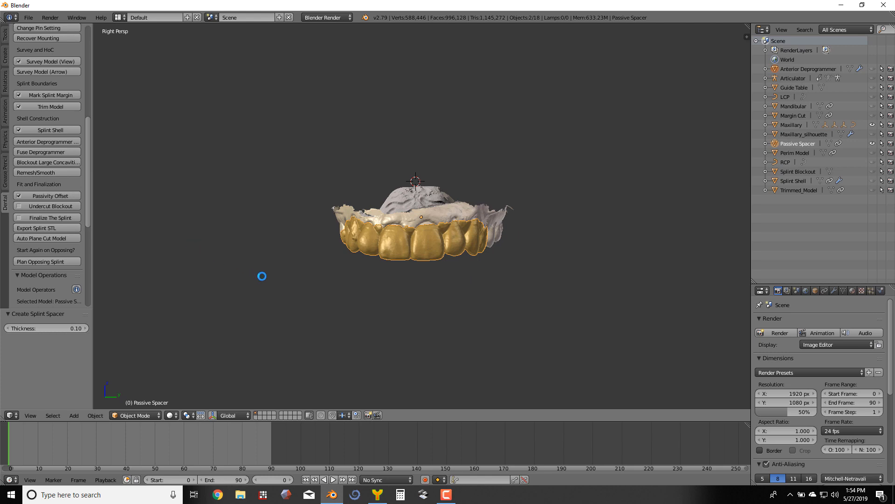
pyautogui.moveTo(345, 323); pyautogui.dragTo(346, 284, button='middle')
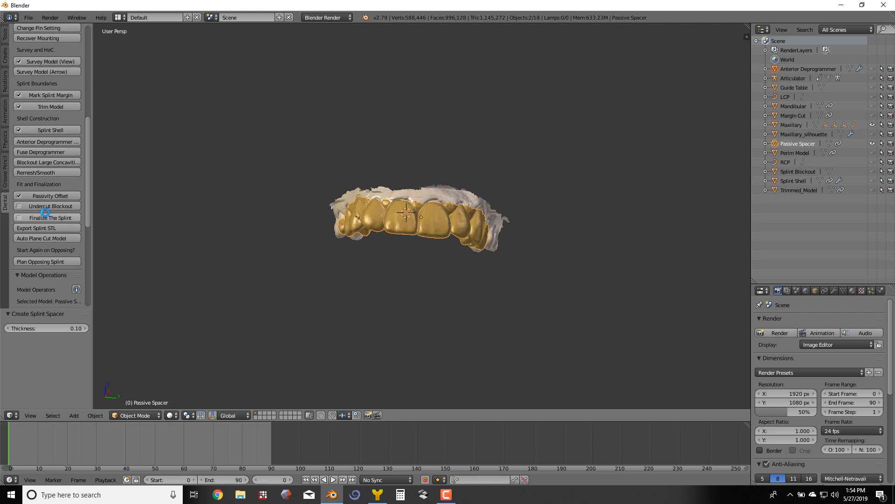
# - Block out undercuts on the trimmed model with undercut 0.05, resolution 1.50, scale 10.00 and the ELLIPSOID meta type
pyautogui.click(29, 206)
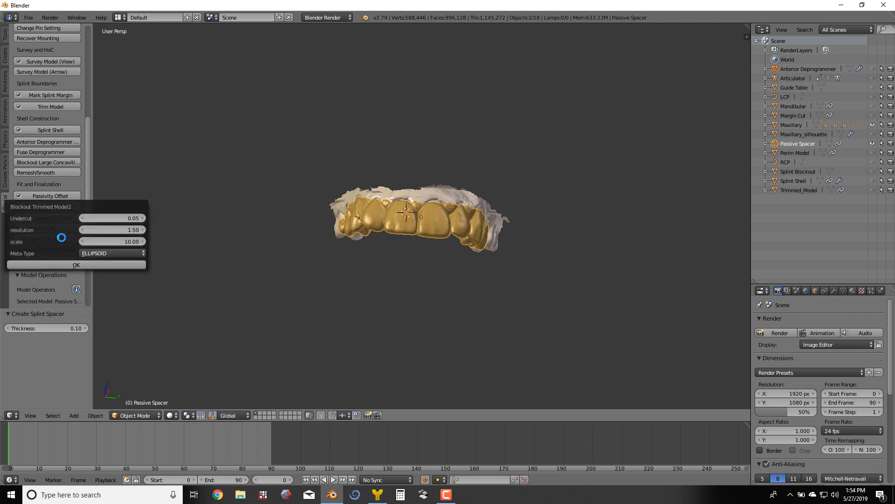
pyautogui.click(78, 265)
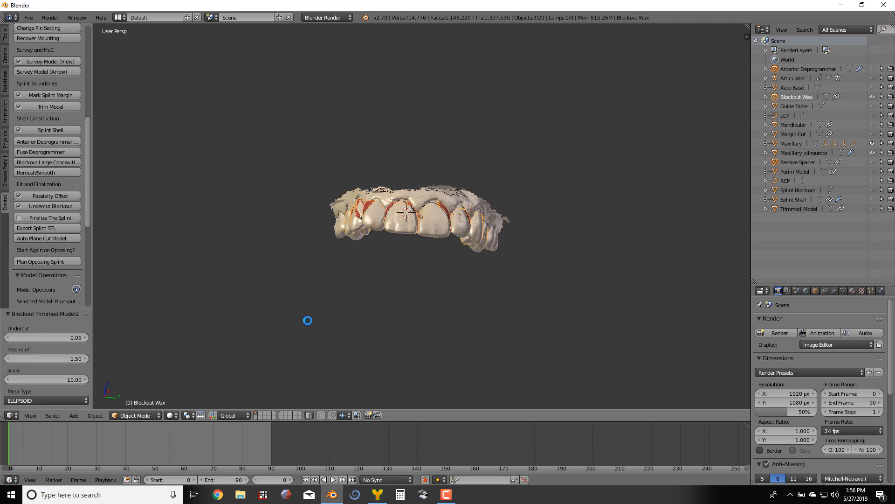
pyautogui.moveTo(402, 343)
pyautogui.mouseDown(button='middle')
pyautogui.moveTo(399, 236)
pyautogui.moveTo(434, 127)
pyautogui.moveTo(420, 110)
pyautogui.moveTo(425, 214)
pyautogui.moveTo(414, 312)
pyautogui.moveTo(398, 319)
pyautogui.moveTo(452, 334)
pyautogui.moveTo(518, 326)
pyautogui.moveTo(462, 311)
pyautogui.moveTo(410, 334)
pyautogui.mouseUp(button='middle')
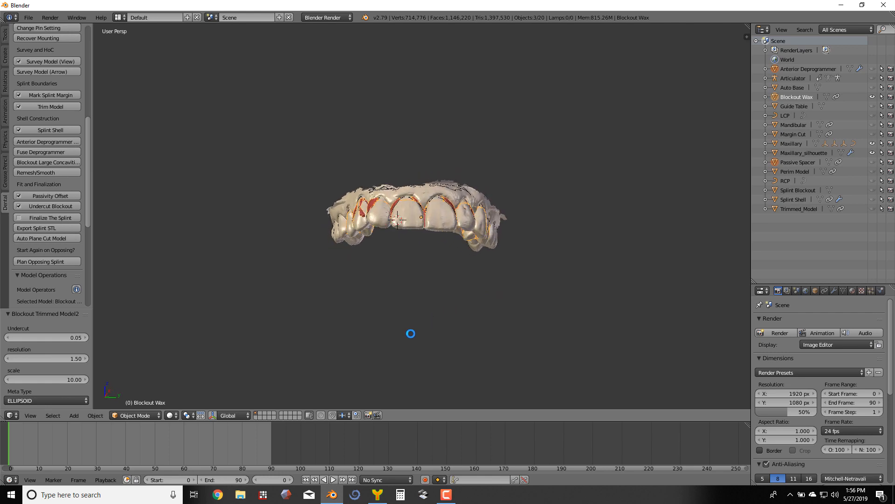
# - Finalize the splint using the Join method order and the Bmesh solvers, and check its outer and inner surfaces
pyautogui.click(46, 218)
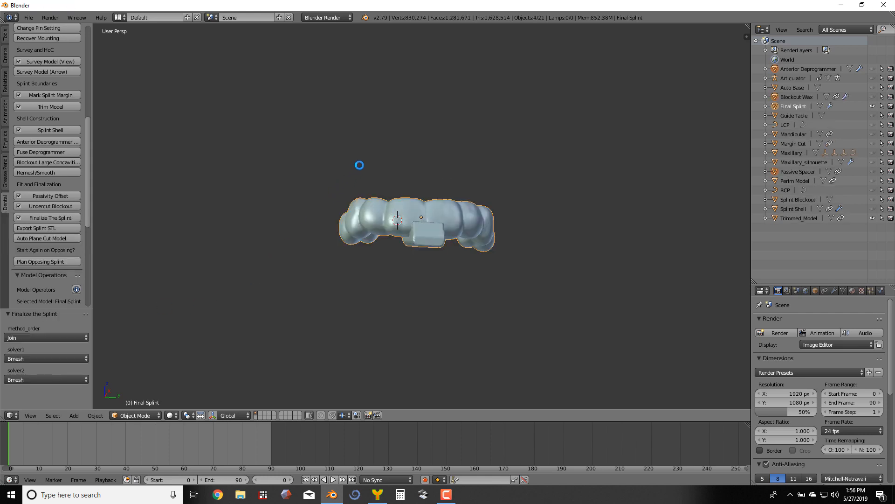
pyautogui.moveTo(385, 170); pyautogui.dragTo(436, 194, button='middle')
pyautogui.scroll(2, 371, 189)
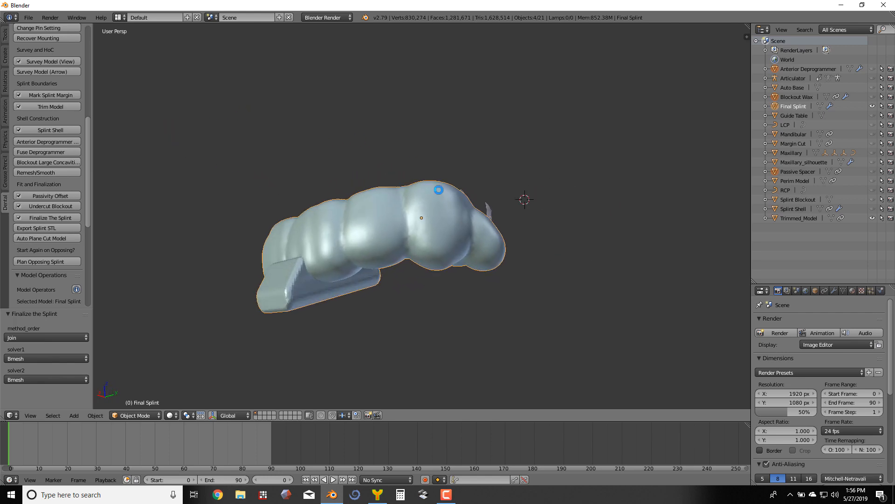
pyautogui.moveTo(375, 322); pyautogui.dragTo(300, 250, button='middle')
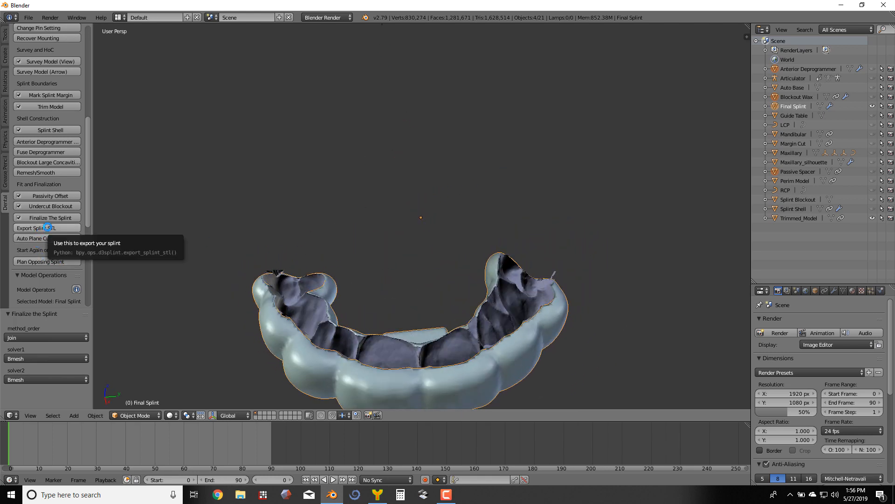
# - Export the final splint as "Upper rough.stl" into the case folder that holds the mandibular and maxillary scans
pyautogui.click(48, 227)
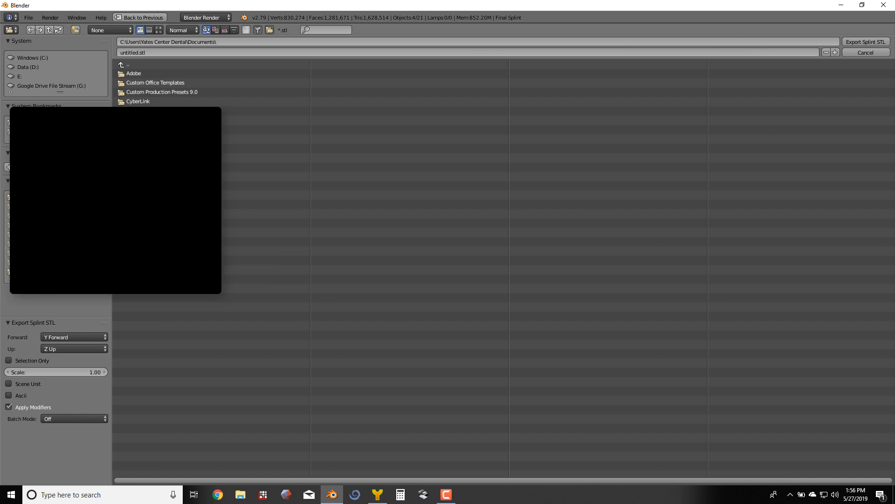
pyautogui.click(42, 197)
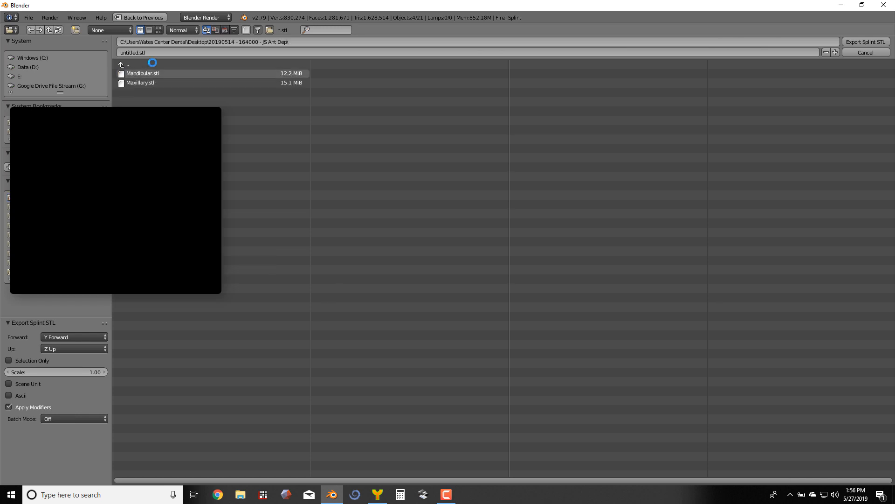
pyautogui.click(137, 53)
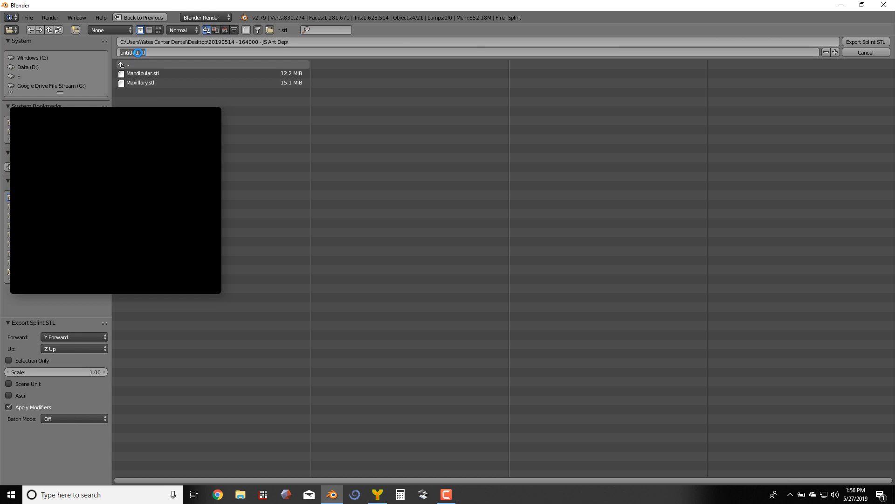
pyautogui.moveTo(138, 52); pyautogui.dragTo(117, 47)
pyautogui.write('Upper rough.stl')
pyautogui.click(855, 42)
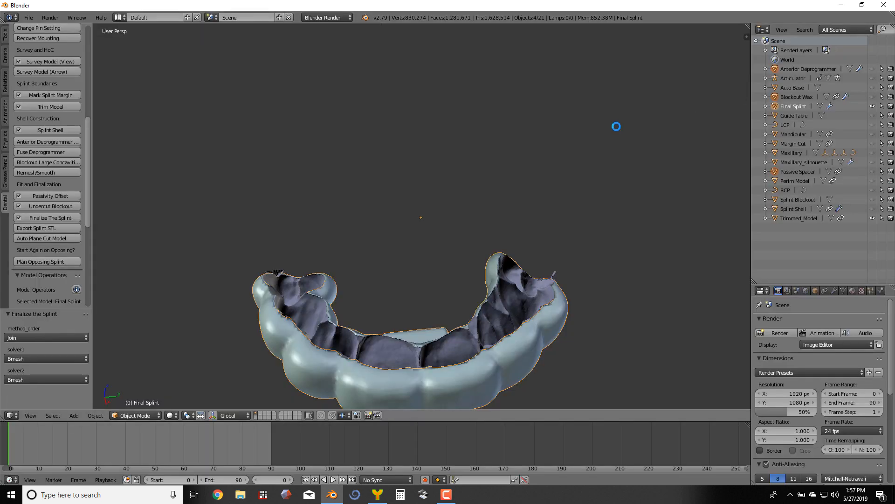
pyautogui.moveTo(412, 216); pyautogui.dragTo(404, 81, button='middle')
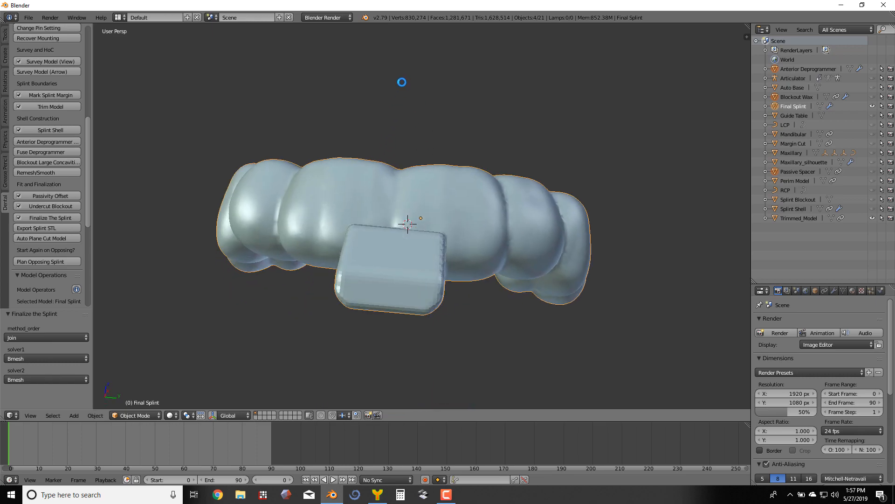
pyautogui.scroll(-5, 401, 86)
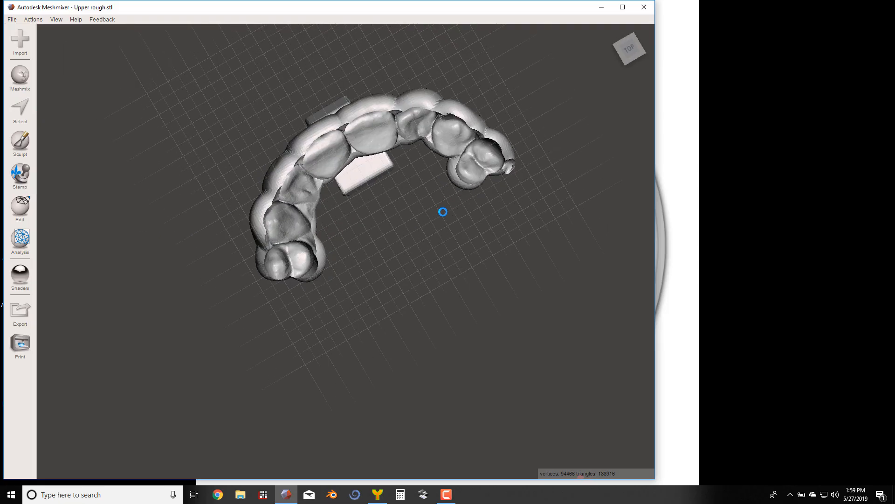
# - In Meshmixer, select the rough defect at the distal end of the splint, repair it with Erase & Fill and clear the selection
pyautogui.moveTo(444, 212); pyautogui.dragTo(470, 130, button='right')
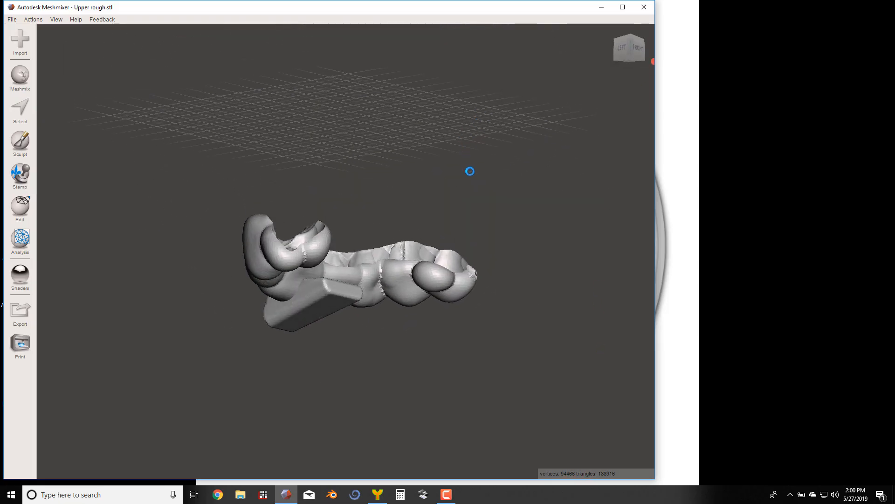
pyautogui.scroll(3, 488, 189)
pyautogui.moveTo(526, 212)
pyautogui.mouseDown(button='right')
pyautogui.moveTo(566, 226)
pyautogui.moveTo(362, 204)
pyautogui.moveTo(293, 225)
pyautogui.moveTo(308, 219)
pyautogui.moveTo(337, 244)
pyautogui.moveTo(320, 292)
pyautogui.moveTo(289, 286)
pyautogui.moveTo(279, 267)
pyautogui.moveTo(290, 254)
pyautogui.moveTo(340, 240)
pyautogui.moveTo(442, 247)
pyautogui.mouseUp(button='right')
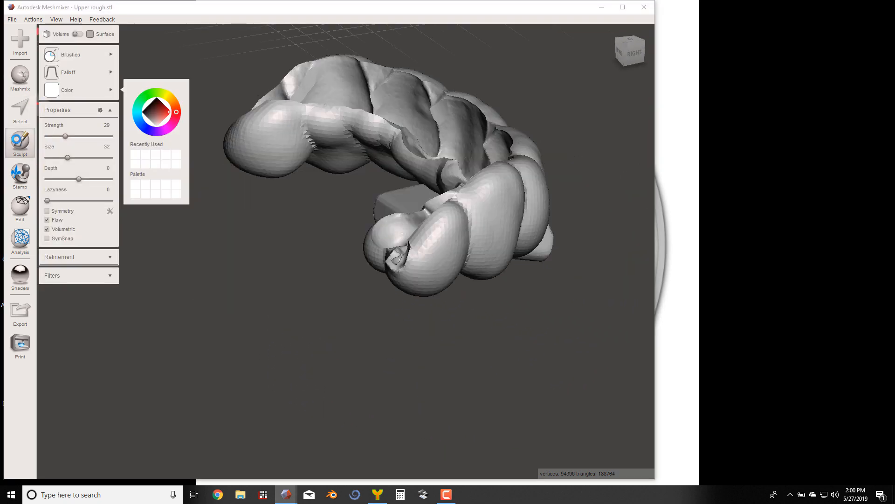
pyautogui.click(20, 110)
pyautogui.click(398, 258)
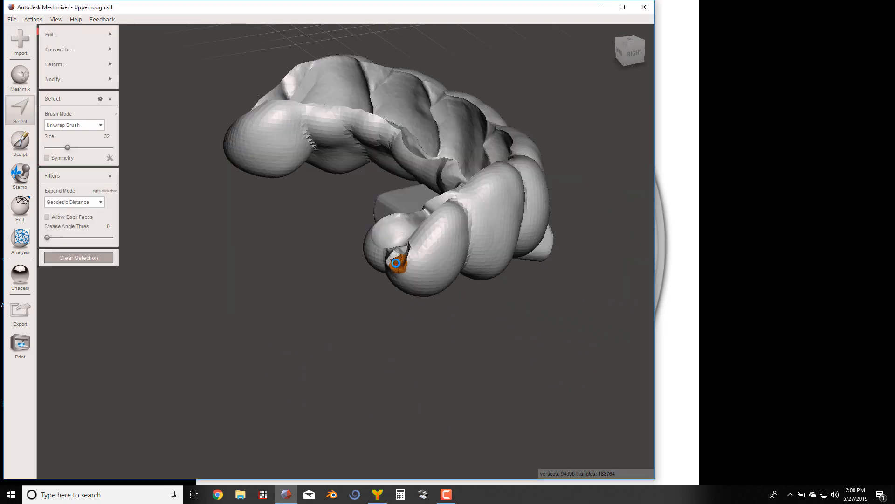
pyautogui.moveTo(400, 259)
pyautogui.mouseDown(button='right')
pyautogui.moveTo(483, 202)
pyautogui.moveTo(476, 221)
pyautogui.mouseUp(button='right')
pyautogui.click(51, 34)
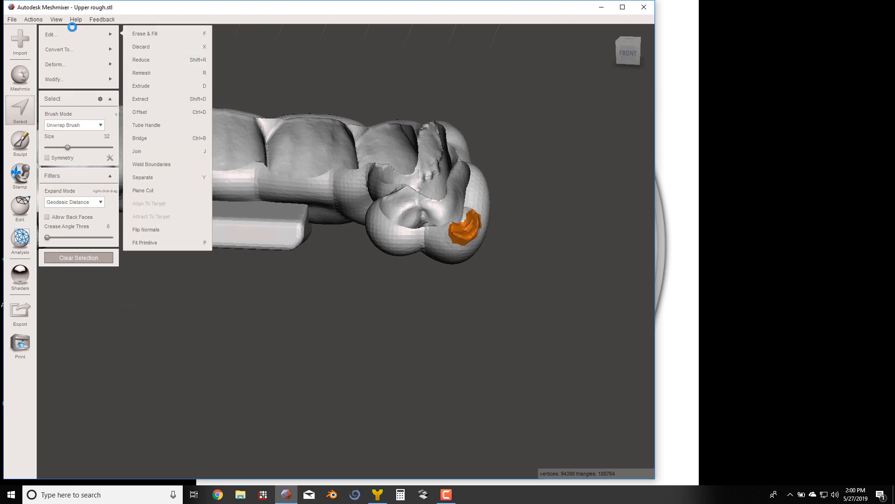
pyautogui.click(149, 33)
pyautogui.moveTo(229, 92)
pyautogui.mouseDown(button='right')
pyautogui.moveTo(215, 156)
pyautogui.moveTo(136, 174)
pyautogui.moveTo(158, 169)
pyautogui.mouseUp(button='right')
pyautogui.click(69, 175)
pyautogui.moveTo(150, 304); pyautogui.dragTo(175, 329, button='right')
pyautogui.moveTo(145, 306); pyautogui.dragTo(92, 260)
pyautogui.click(93, 261)
pyautogui.moveTo(92, 260); pyautogui.dragTo(57, 196, button='right')
# - Check the repaired splint from the front and side, and start exporting the mesh
pyautogui.moveTo(259, 212); pyautogui.dragTo(284, 197, button='right')
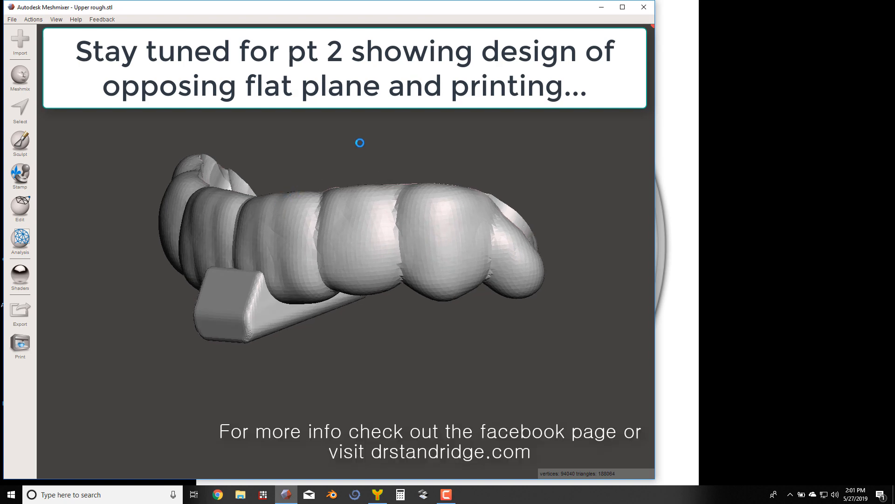
pyautogui.moveTo(196, 126); pyautogui.dragTo(180, 156, button='right')
pyautogui.moveTo(308, 192); pyautogui.dragTo(349, 149, button='right')
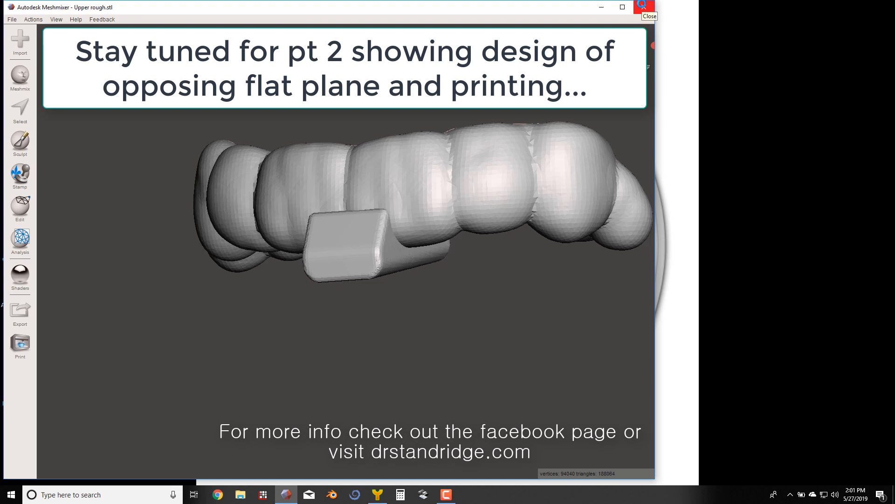
pyautogui.click(11, 19)
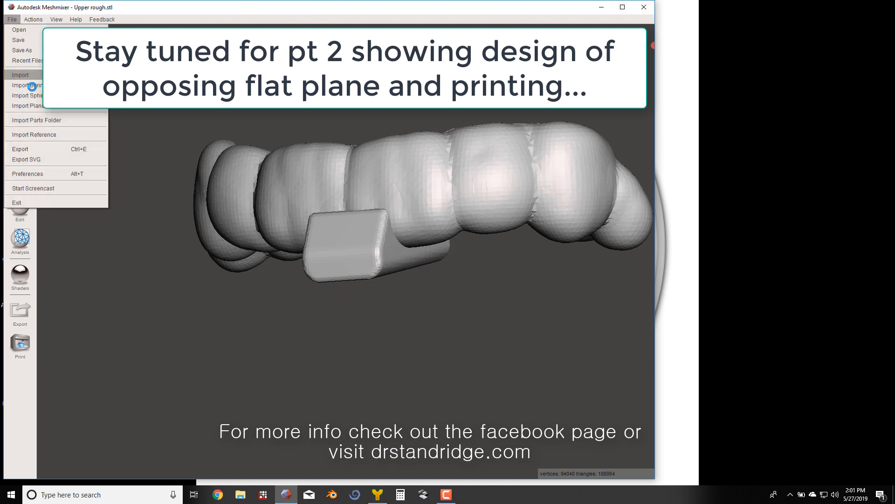
pyautogui.click(32, 152)
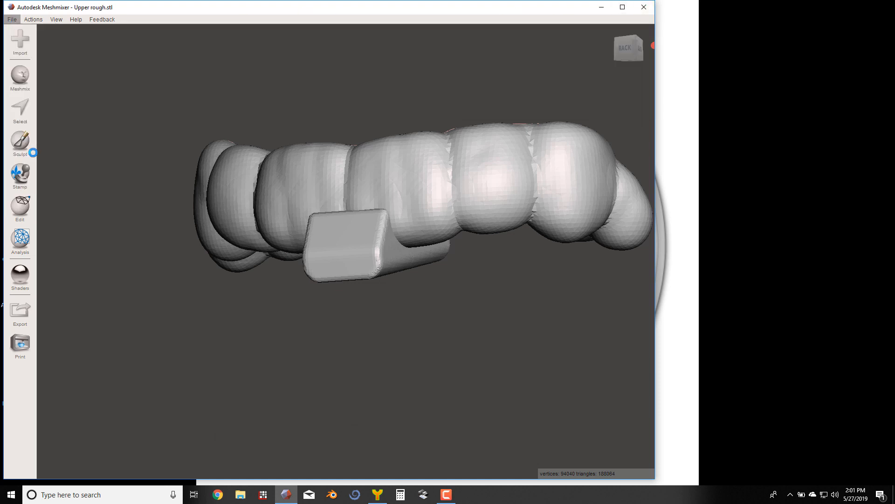